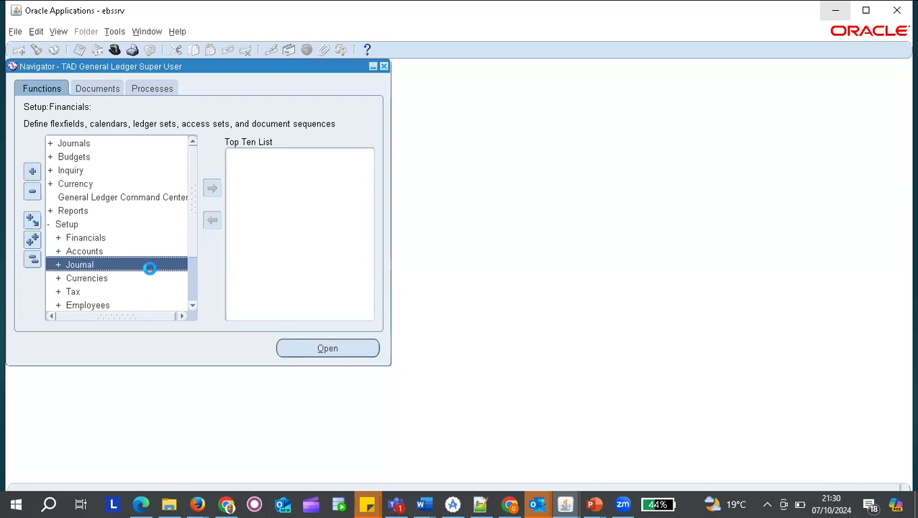
# Open the AutoPost criteria setup under the Journal setup functions and place its window clear of the function list.
pyautogui.scroll(-3, 140, 268)
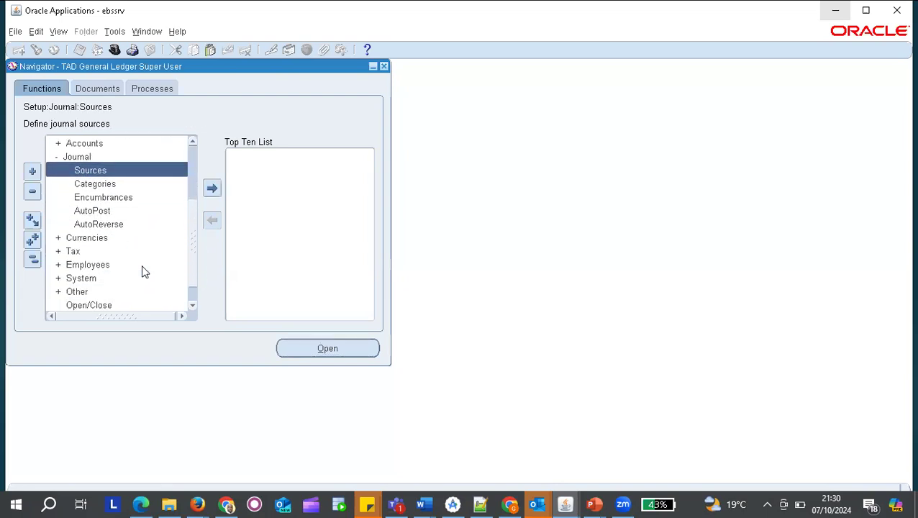
pyautogui.click(102, 210)
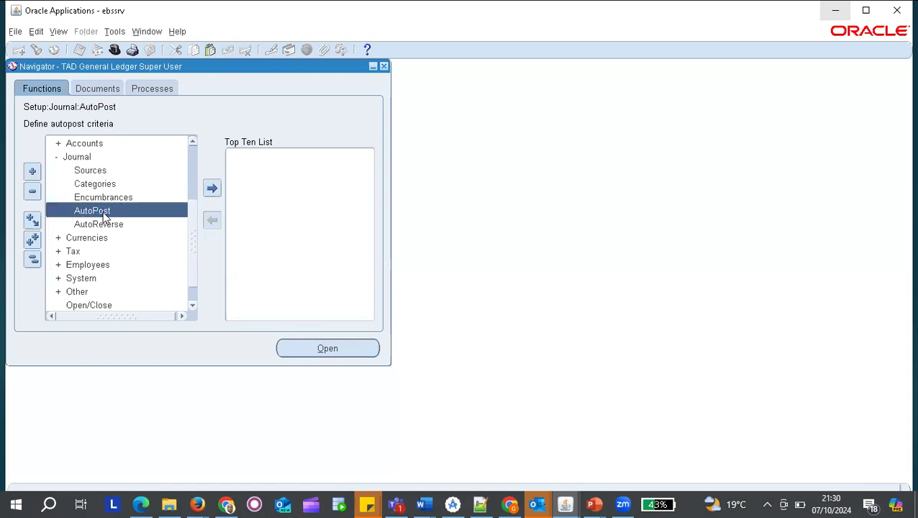
pyautogui.doubleClick(103, 213)
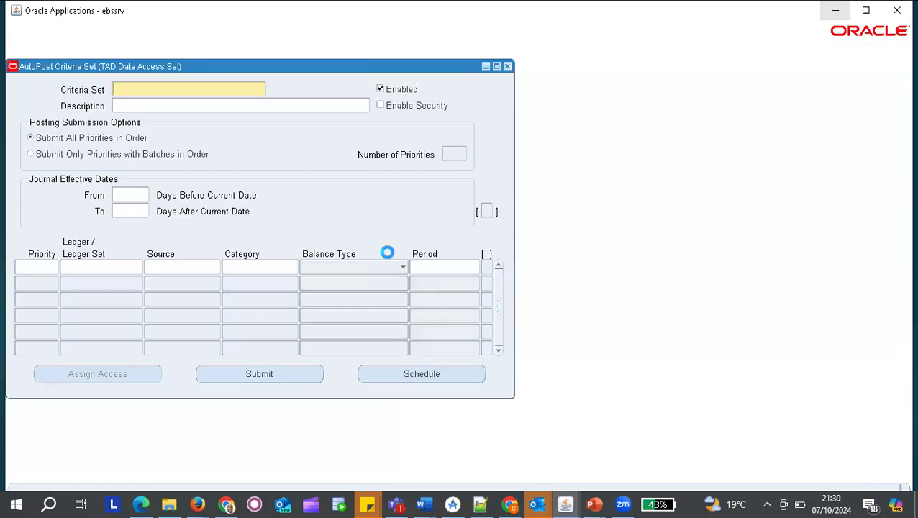
pyautogui.moveTo(215, 68); pyautogui.dragTo(367, 97)
# Name the criteria set "Tad Autopost JE1" and use the same text as its description.
pyautogui.click(268, 121)
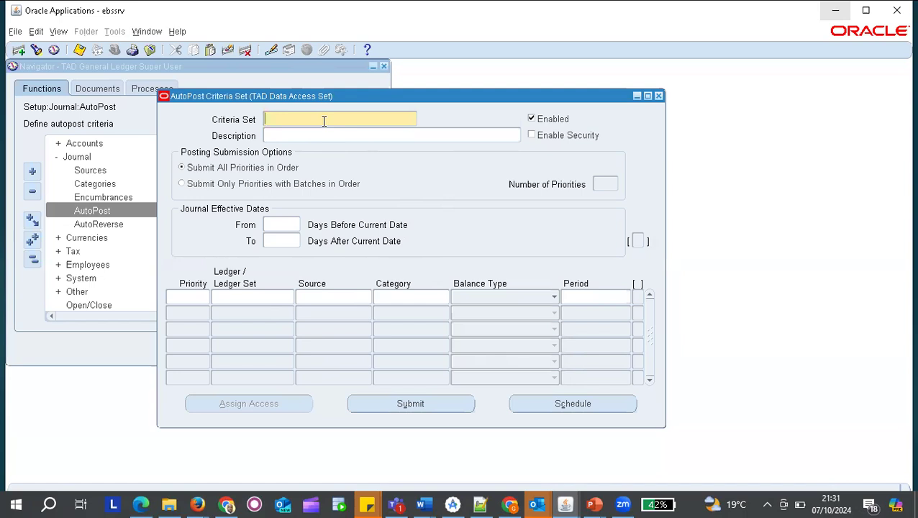
pyautogui.write('Tad Autopost JE1')
pyautogui.click(285, 136)
pyautogui.doubleClick(341, 119)
pyautogui.tripleClick(341, 119)
pyautogui.hotkey('ctrl', 'c')
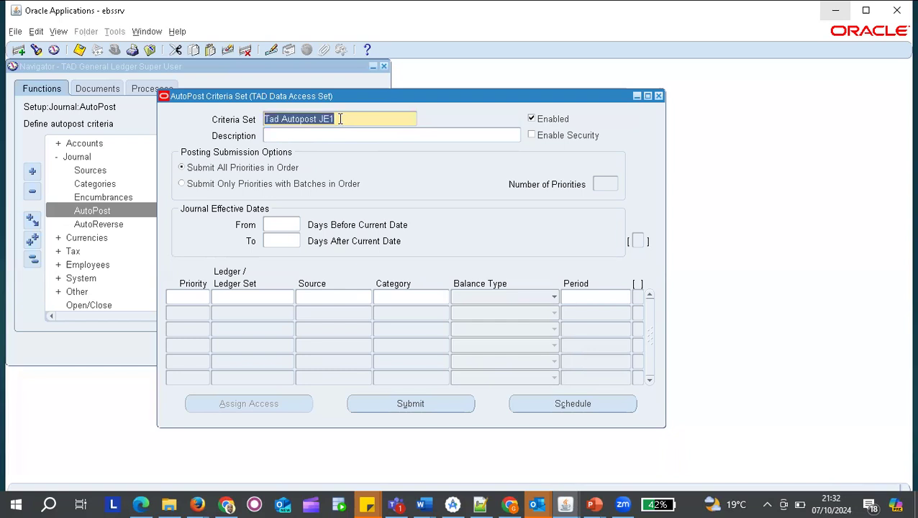
pyautogui.click(293, 135)
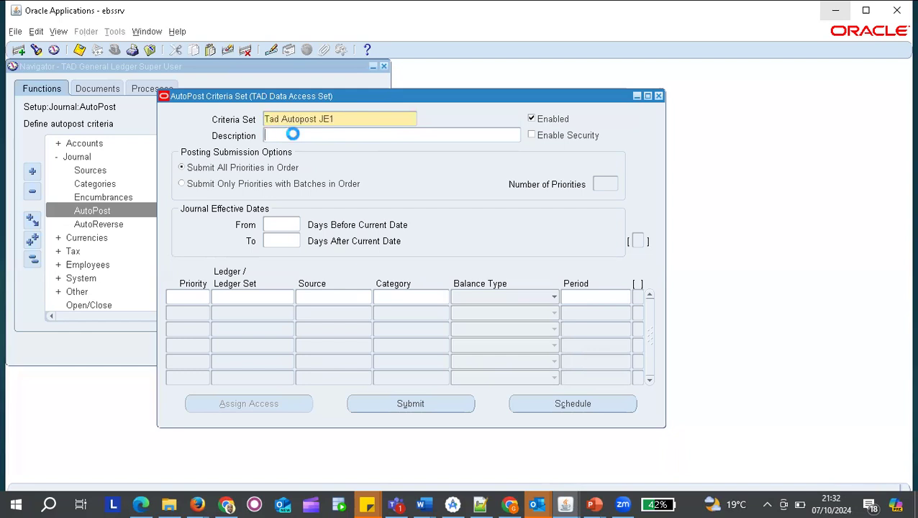
pyautogui.hotkey('ctrl', 'v')
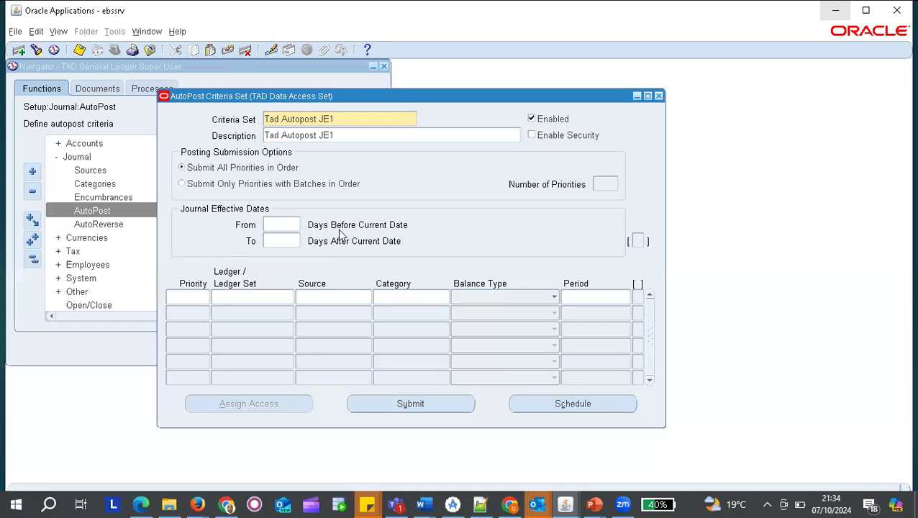
# Set the journal effective dates from 5 days before to 5 days after the current date.
pyautogui.click(286, 224)
pyautogui.write('5')
pyautogui.click(291, 242)
pyautogui.write('5')
# Start the first criteria line with priority 1 and the TAD Primary Ledger.
pyautogui.click(198, 297)
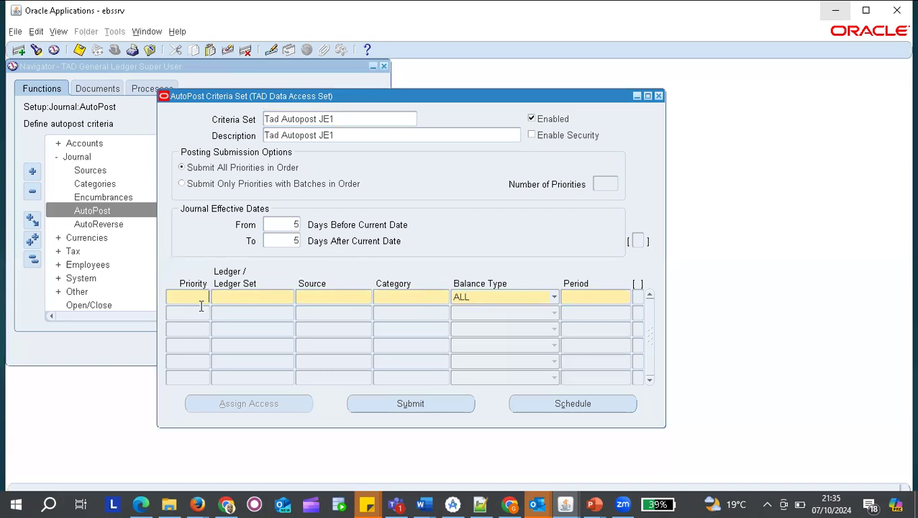
pyautogui.write('1')
pyautogui.click(264, 299)
pyautogui.click(290, 298)
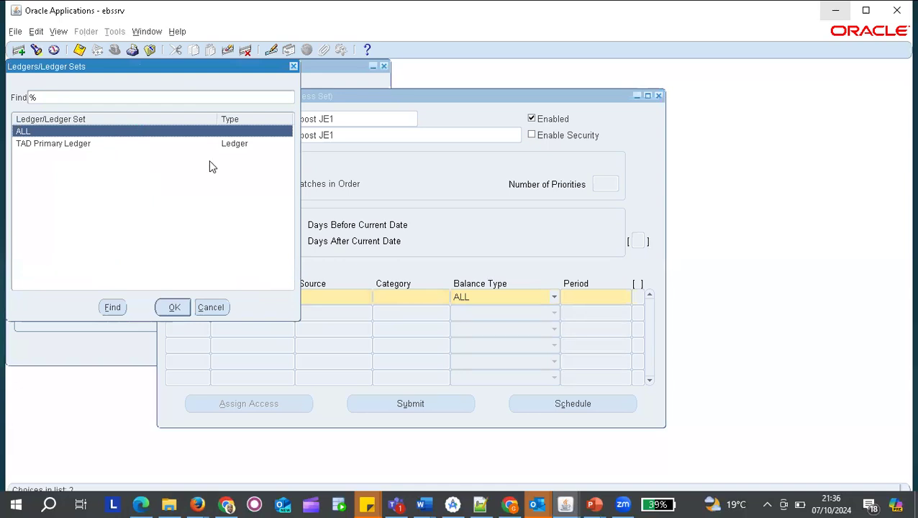
pyautogui.click(78, 146)
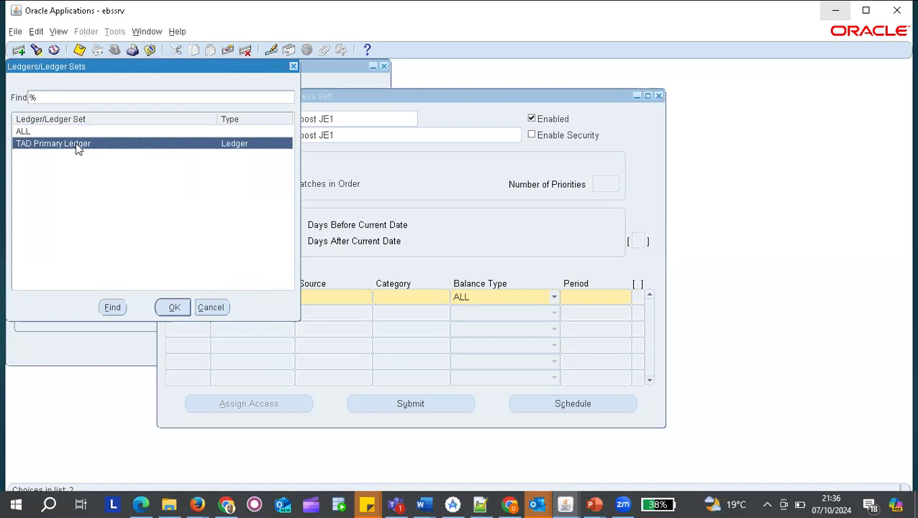
pyautogui.click(173, 307)
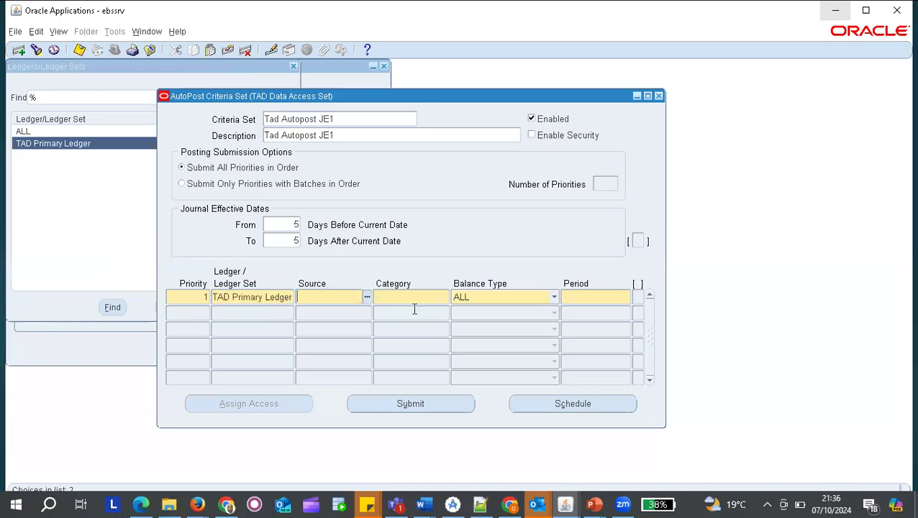
# Set the first criteria line's source to Encumbrance and its category to AP Payments.
pyautogui.click(367, 297)
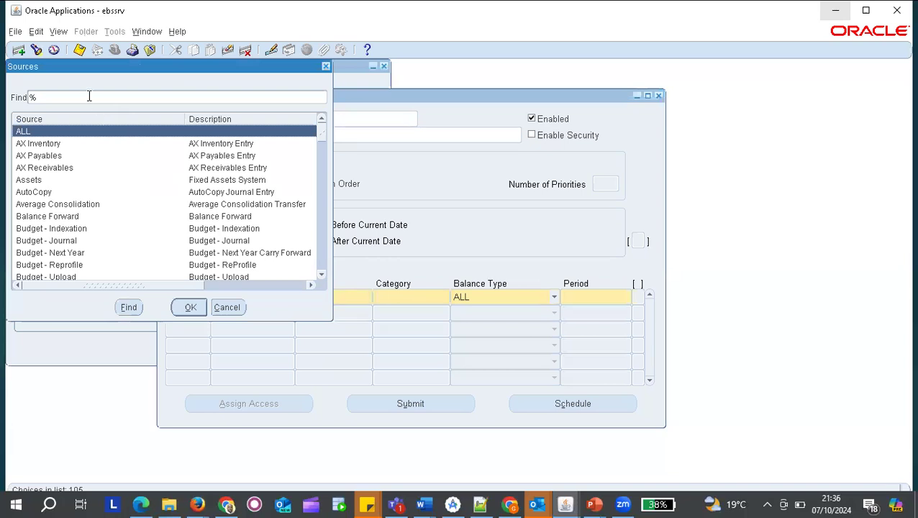
pyautogui.write('E')
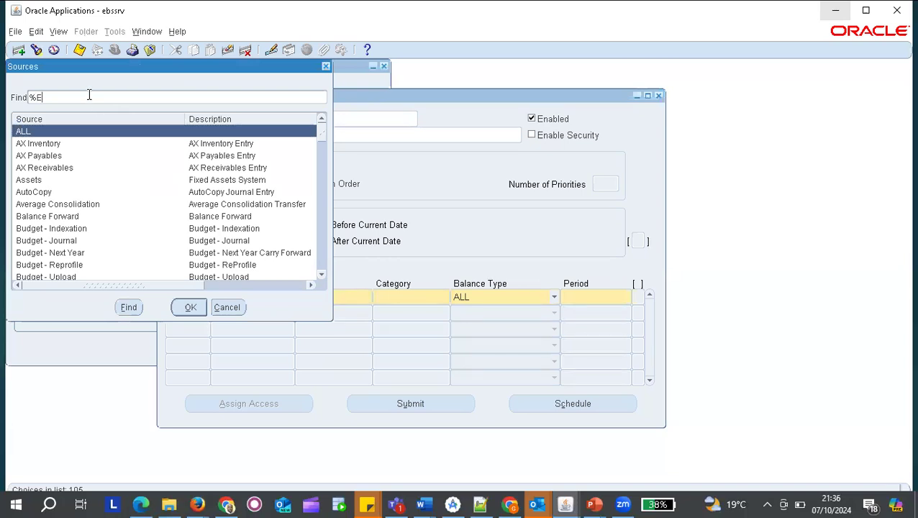
pyautogui.write('ncu%')
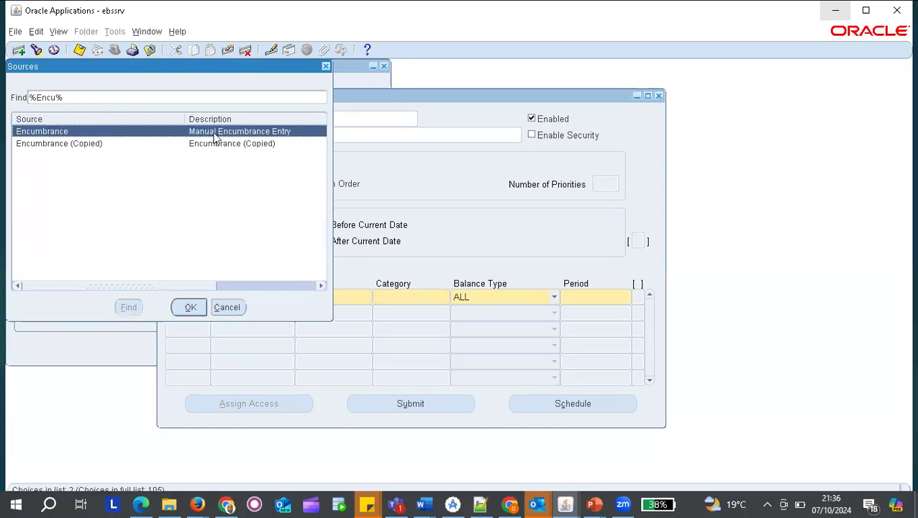
pyautogui.press('Return')
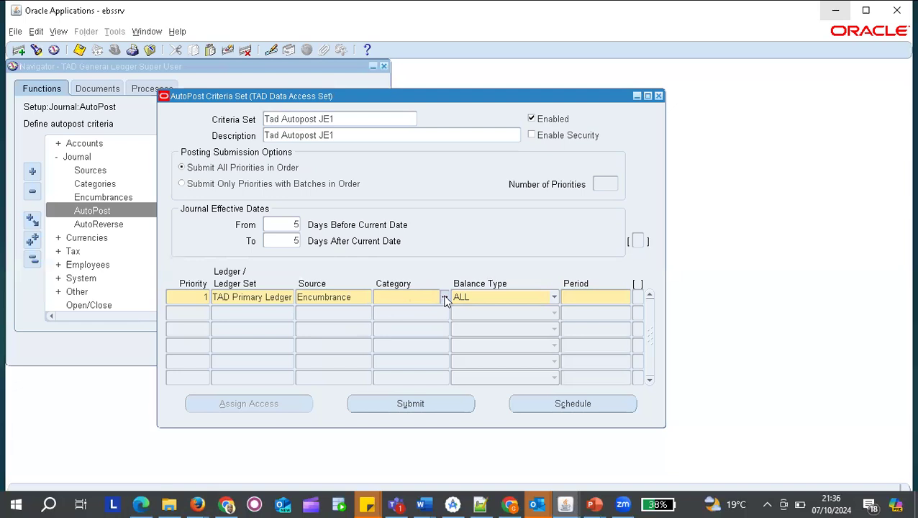
pyautogui.click(445, 298)
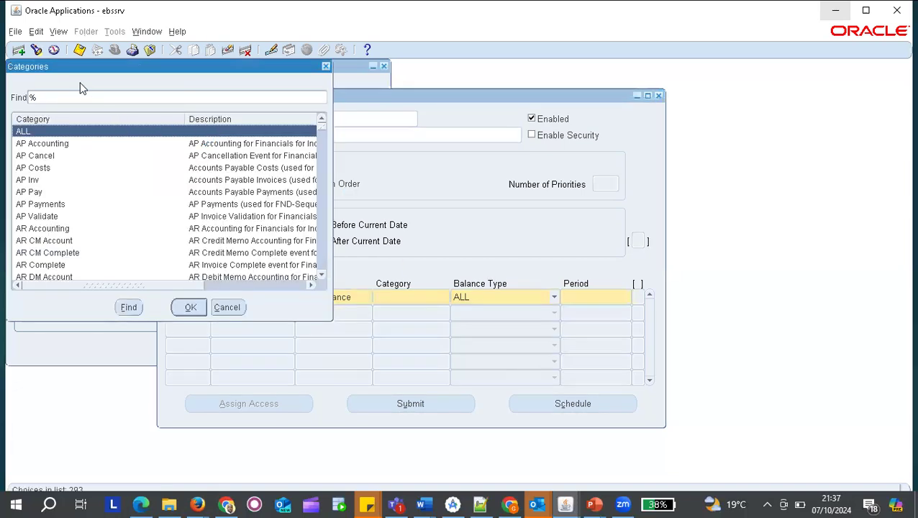
pyautogui.click(65, 97)
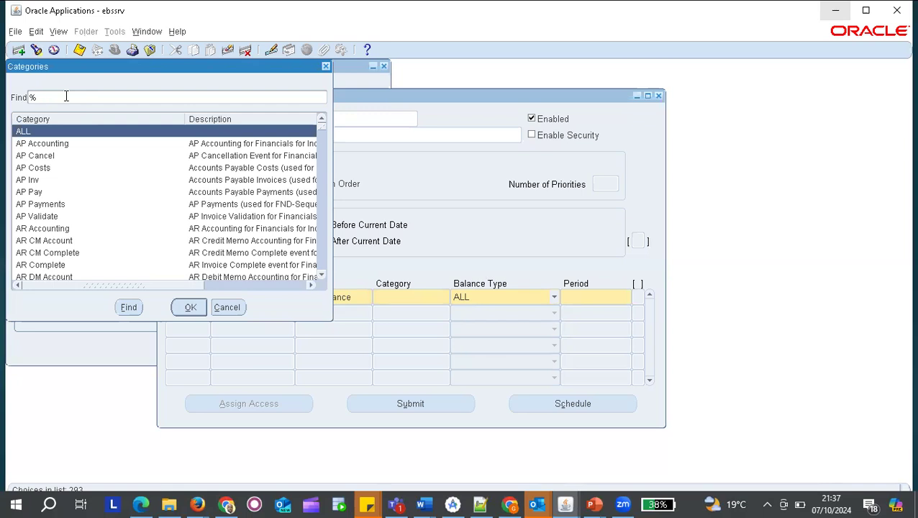
pyautogui.click(62, 205)
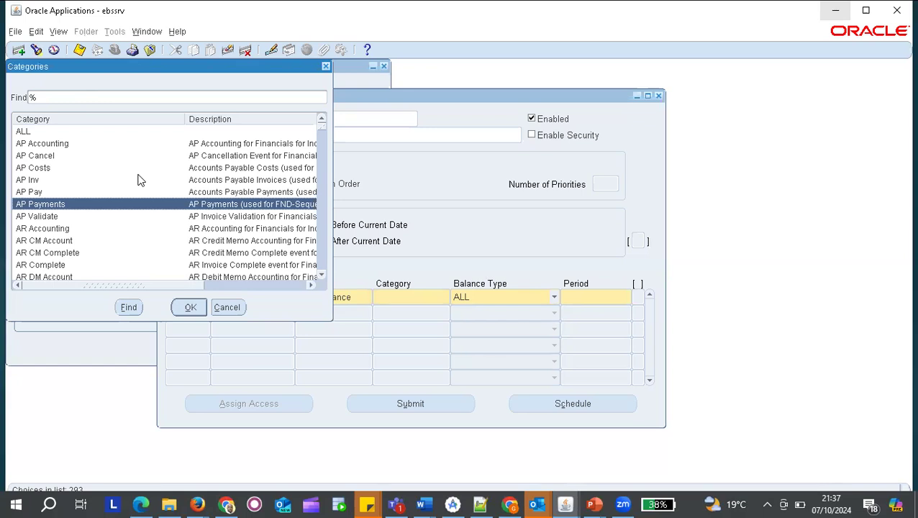
pyautogui.press('Return')
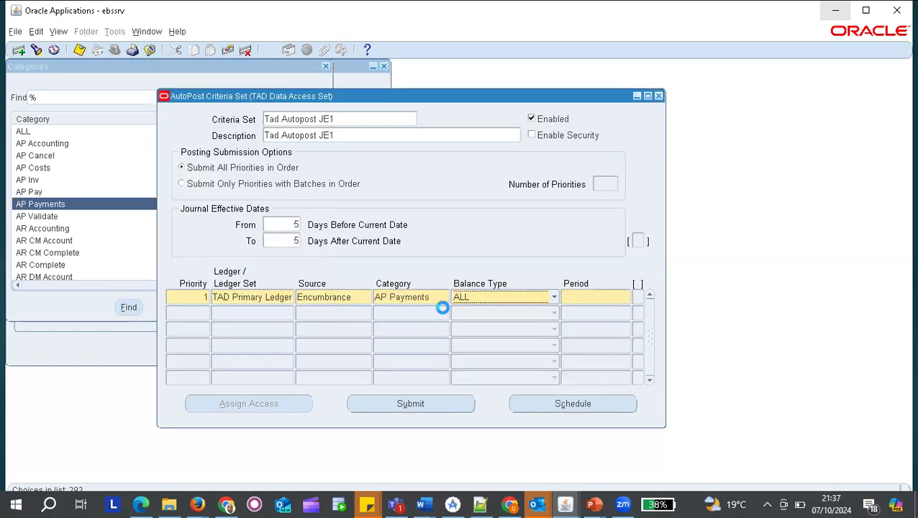
# Set the first criteria line's balance type to Encumbrance and its period to OCT-24.
pyautogui.click(552, 299)
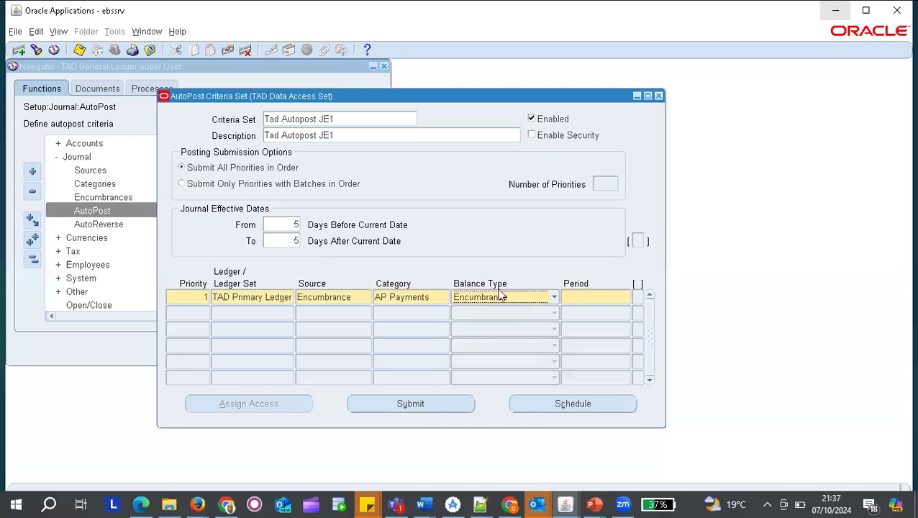
pyautogui.click(600, 296)
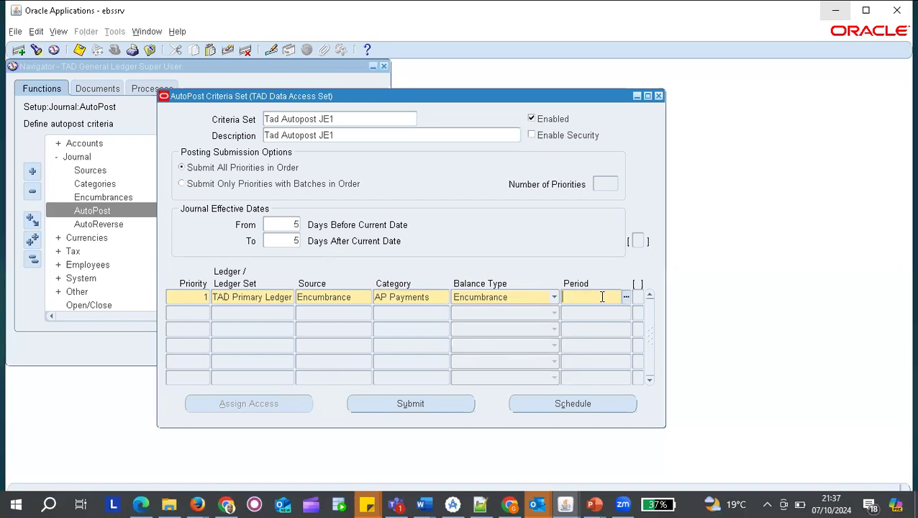
pyautogui.click(626, 297)
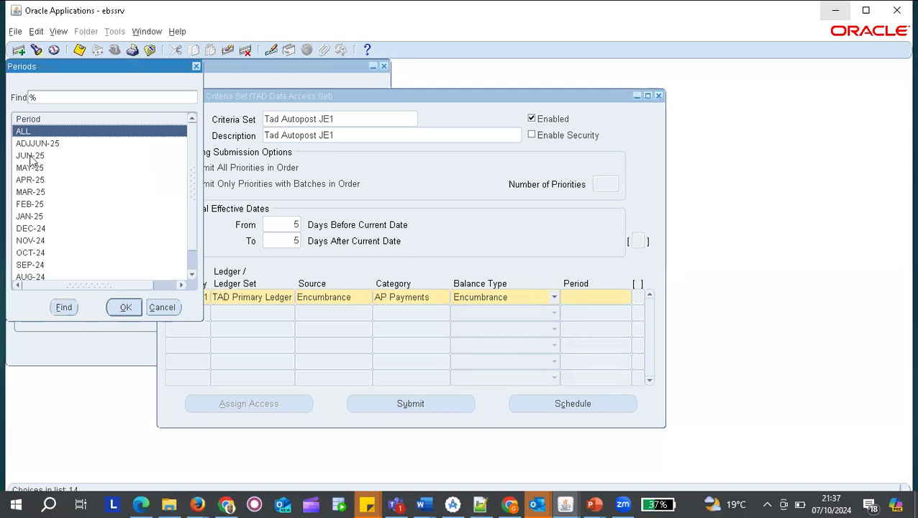
pyautogui.click(36, 218)
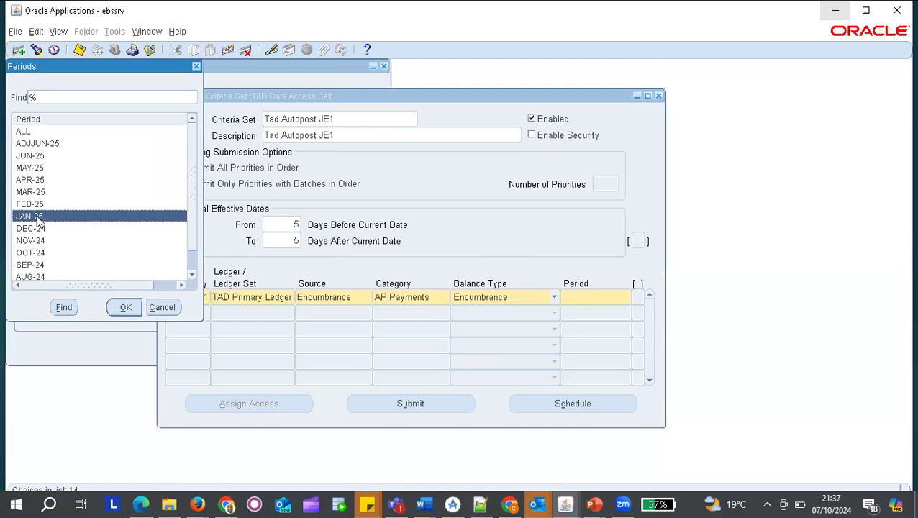
pyautogui.click(32, 255)
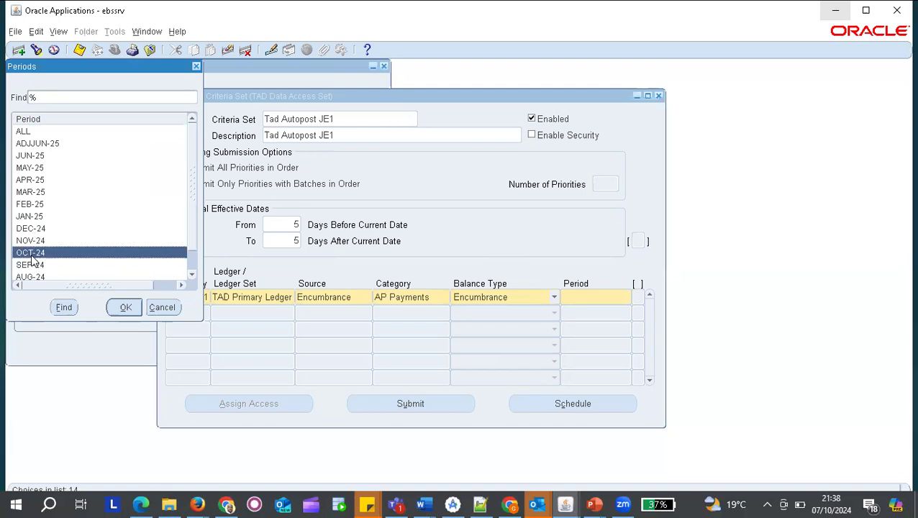
pyautogui.click(126, 308)
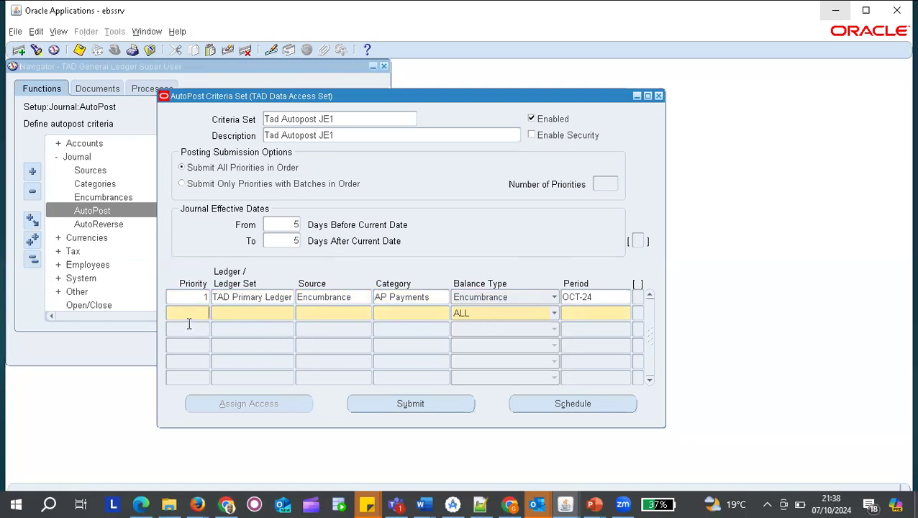
# Save the AutoPost criteria set and submit it for automatic posting.
pyautogui.click(233, 318)
pyautogui.click(80, 50)
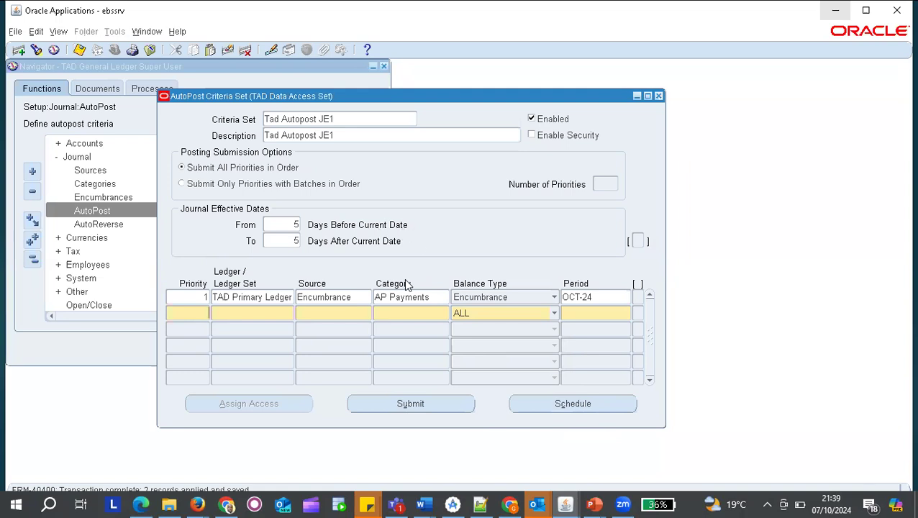
pyautogui.click(391, 297)
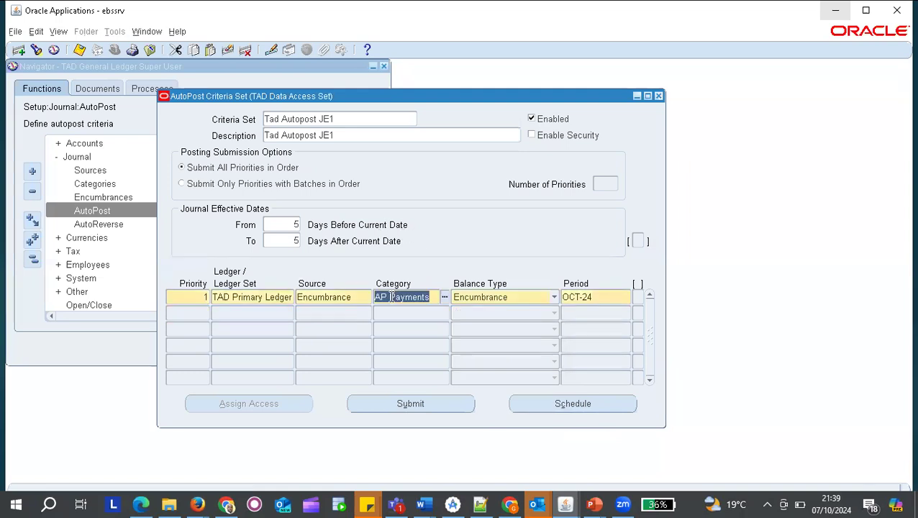
pyautogui.click(80, 50)
pyautogui.click(417, 404)
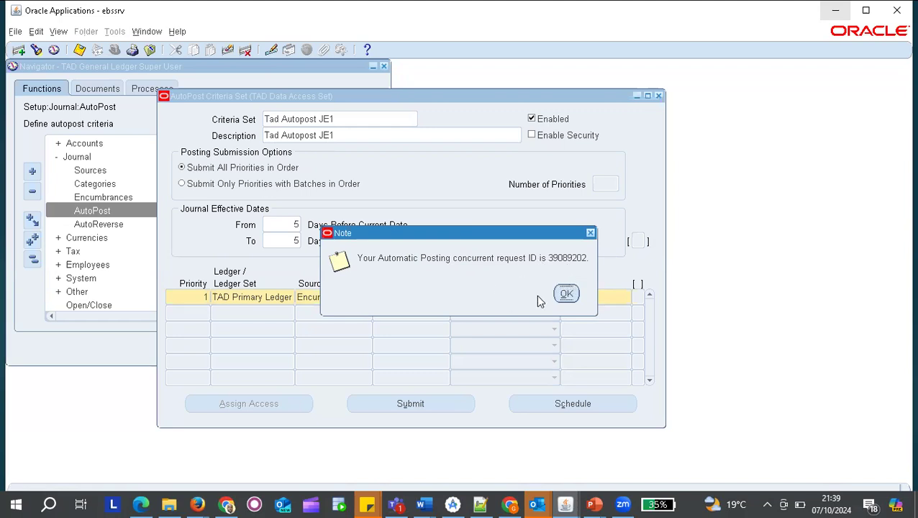
pyautogui.click(567, 294)
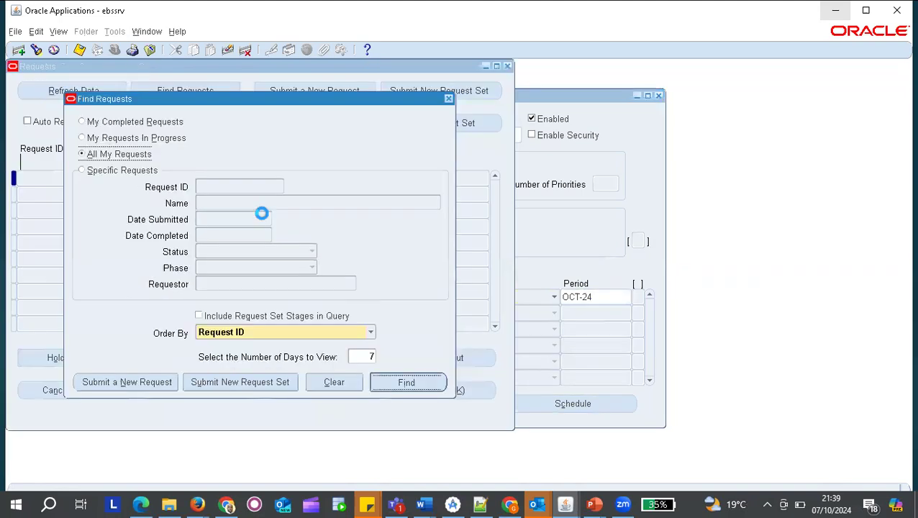
# Find all own concurrent requests and examine the phase, status and rerun settings of the Automatic Posting request.
pyautogui.press('Return')
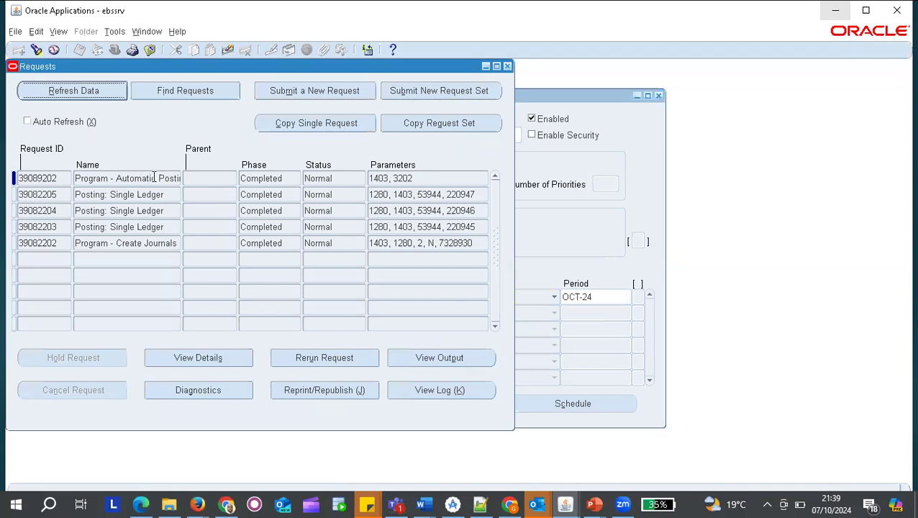
pyautogui.click(150, 179)
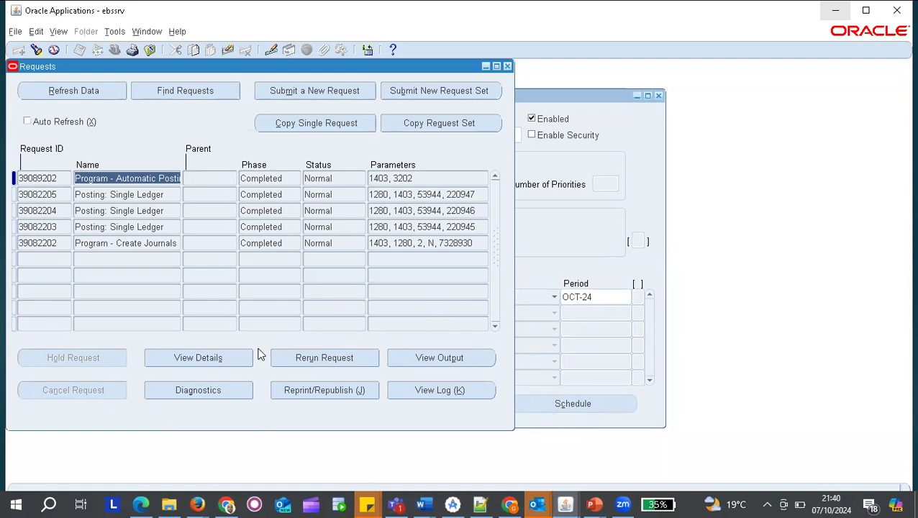
pyautogui.click(323, 362)
pyautogui.click(332, 358)
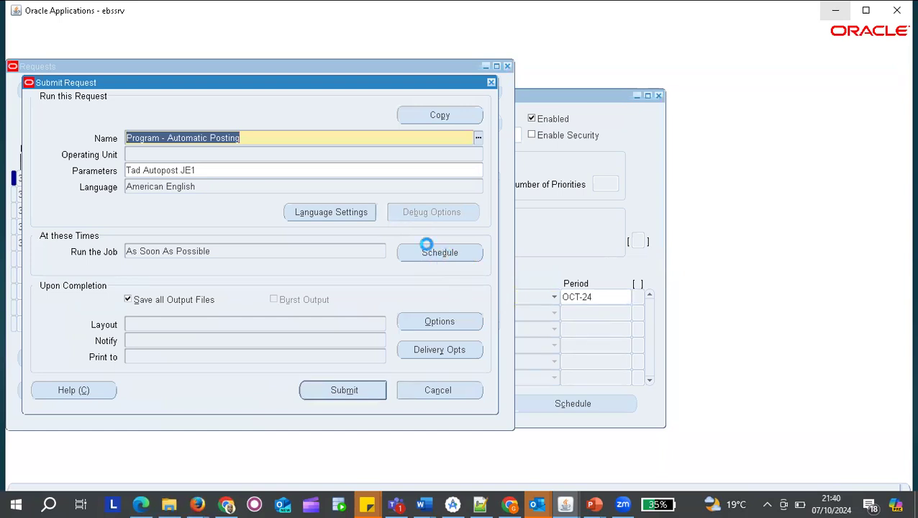
pyautogui.click(492, 83)
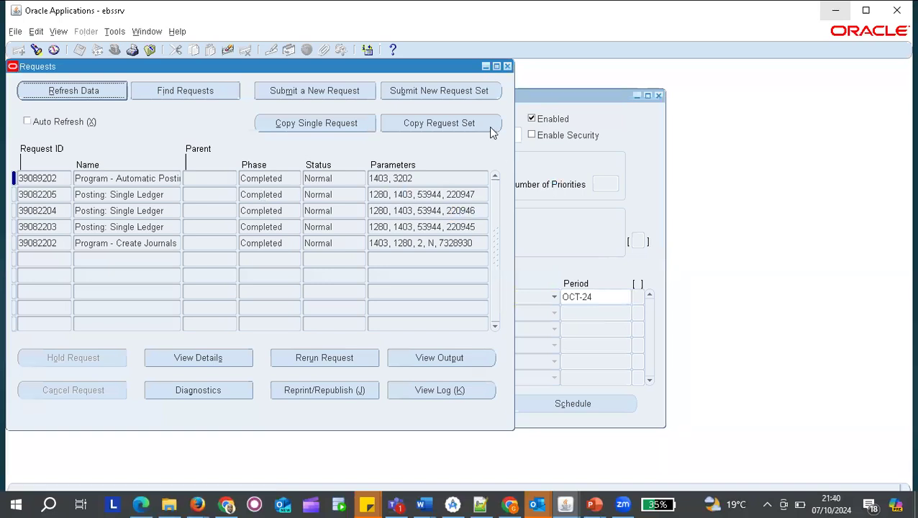
pyautogui.click(508, 66)
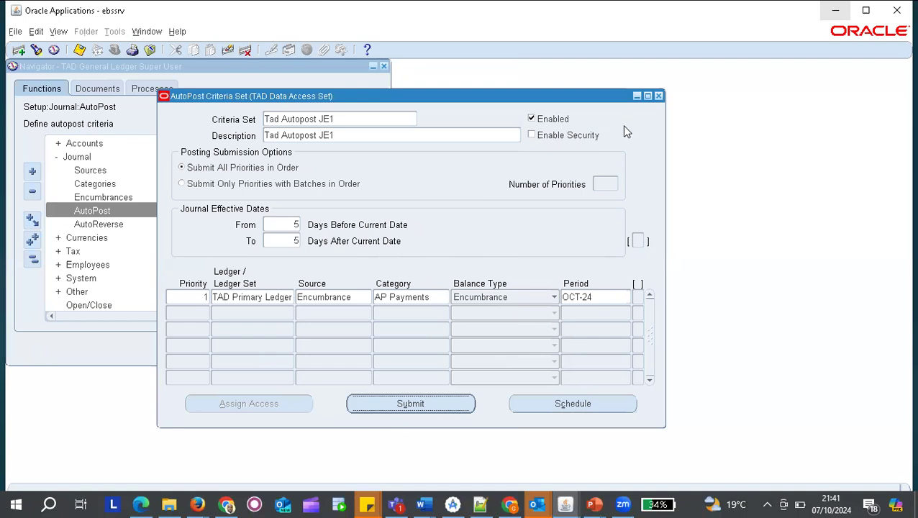
# Switch to the PowerPoint slide show with the AutoReverse explanation.
pyautogui.hotkey('alt', 'Tab')
pyautogui.hotkey('alt', 'Tab')
pyautogui.hotkey('alt', 'Tab')
pyautogui.hotkey('alt', 'Tab')
pyautogui.hotkey('alt', 'Tab')
pyautogui.hotkey('alt', 'Tab')
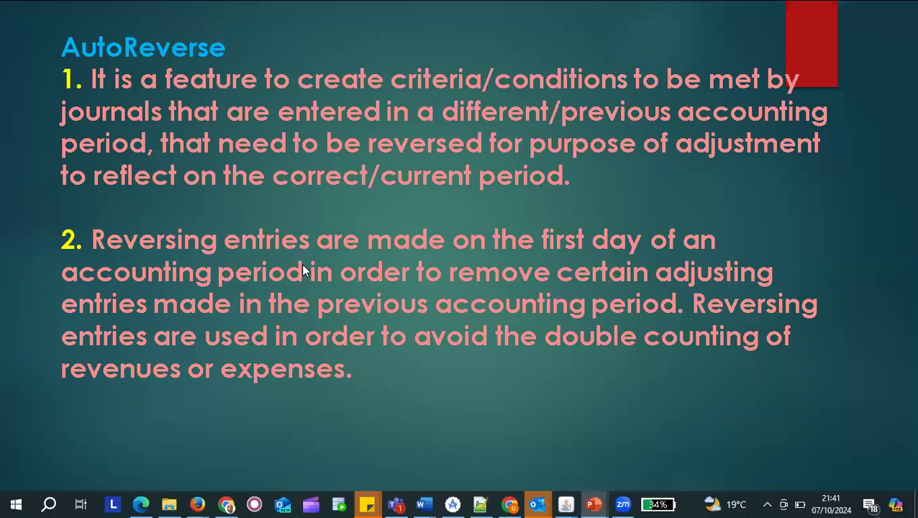
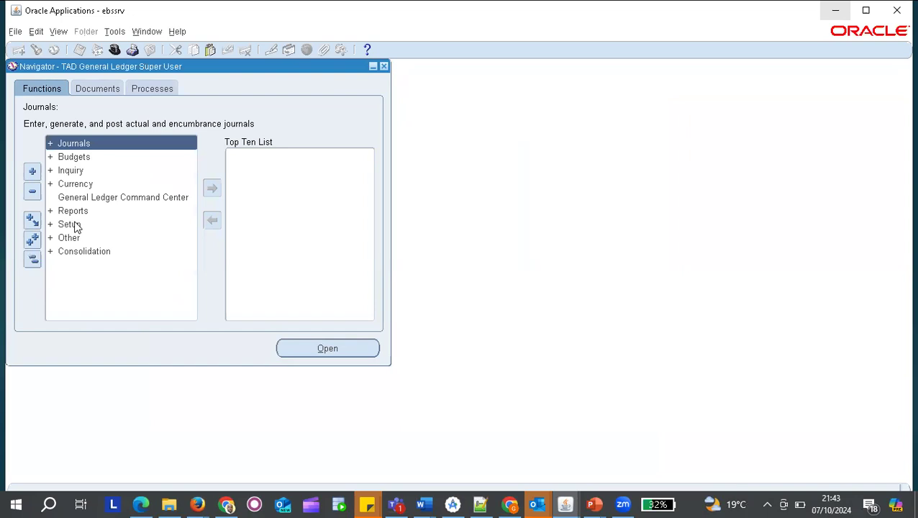
# Open the AutoReverse reversal criteria form from the journal setup functions and place it beside the Navigator.
pyautogui.click(75, 219)
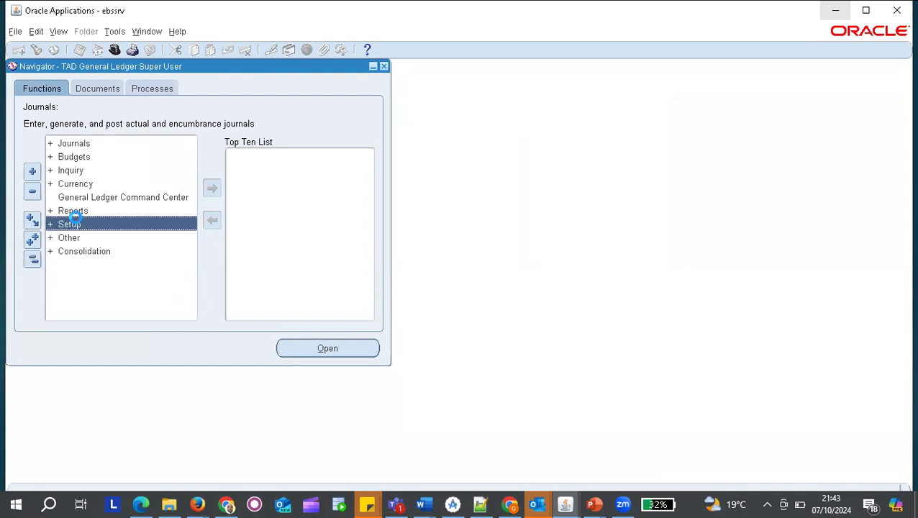
pyautogui.doubleClick(102, 225)
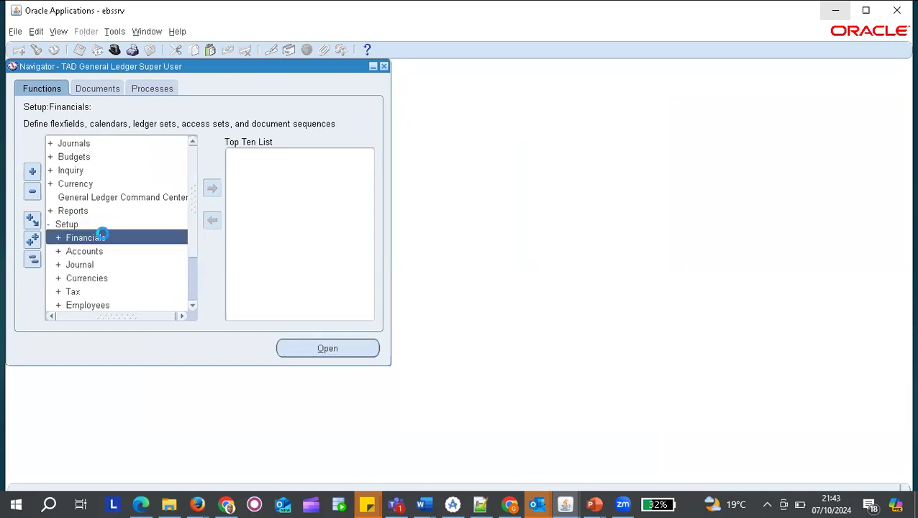
pyautogui.click(86, 265)
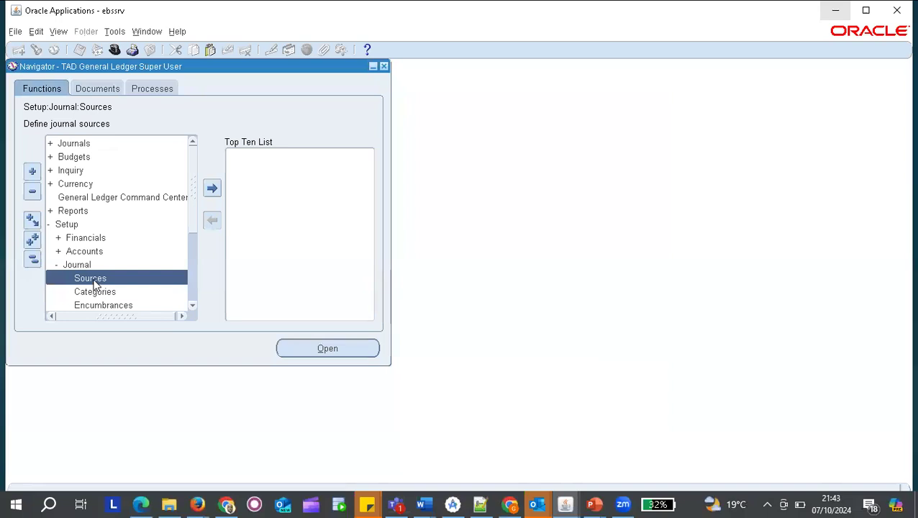
pyautogui.scroll(-4, 94, 286)
pyautogui.doubleClick(102, 196)
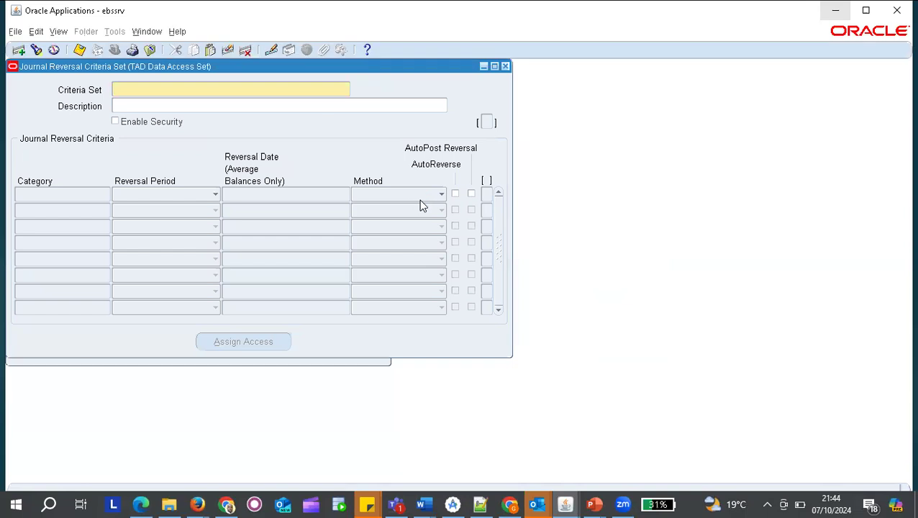
pyautogui.moveTo(218, 68); pyautogui.dragTo(447, 116)
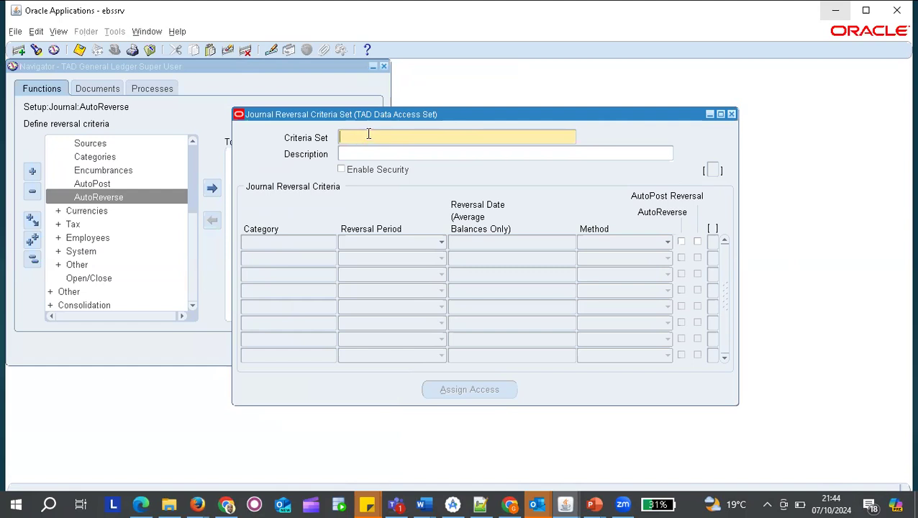
# Create a criteria set named "Tad Journal Reversal1" with the same description, and save it to load the journal category lines.
pyautogui.write('Tad Journal Reversal1')
pyautogui.click(402, 138)
pyautogui.tripleClick(404, 139)
pyautogui.hotkey('ctrl', 'c')
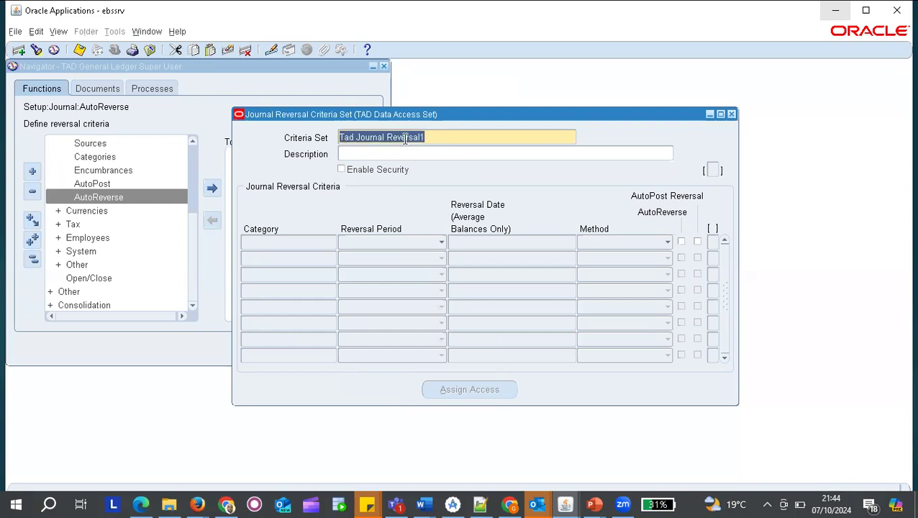
pyautogui.click(394, 153)
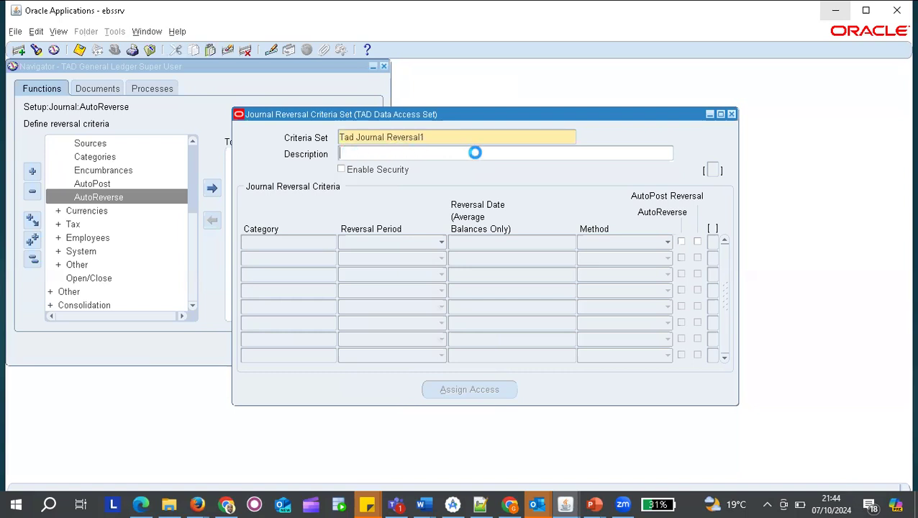
pyautogui.hotkey('ctrl', 'v')
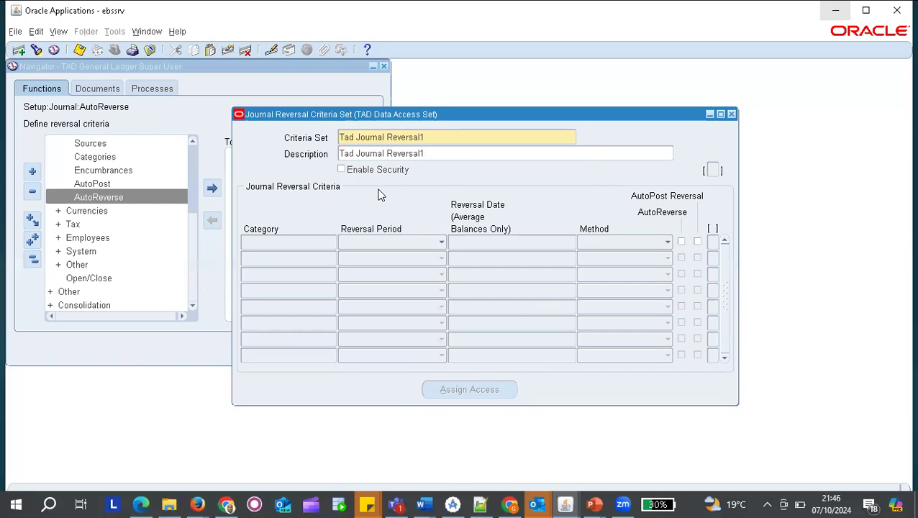
pyautogui.click(285, 243)
pyautogui.click(518, 296)
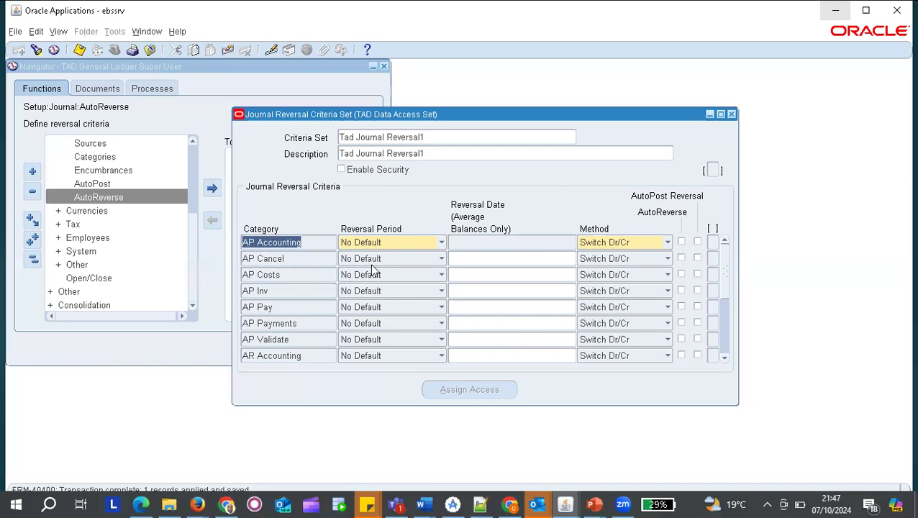
# Examine the reversal period options for AP Accounting and the PowerPoint slide's table explaining each period choice.
pyautogui.click(441, 242)
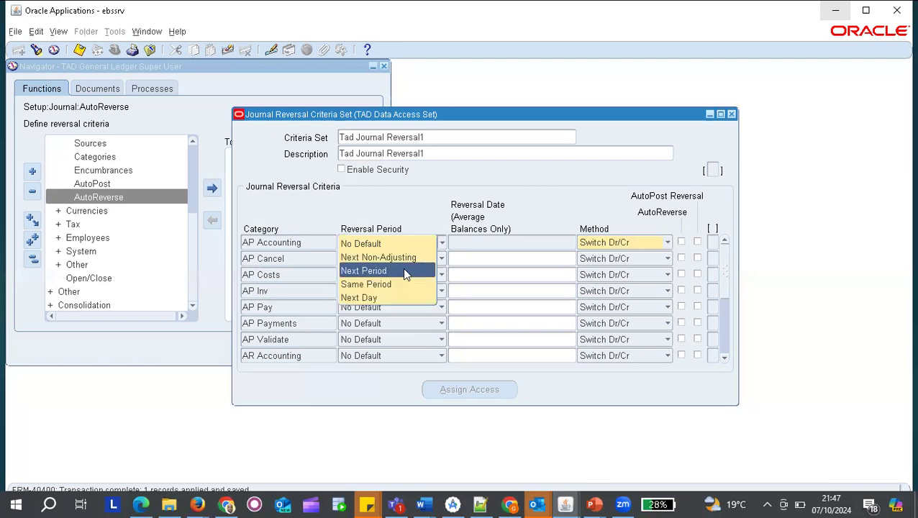
pyautogui.hotkey('alt', 'Tab')
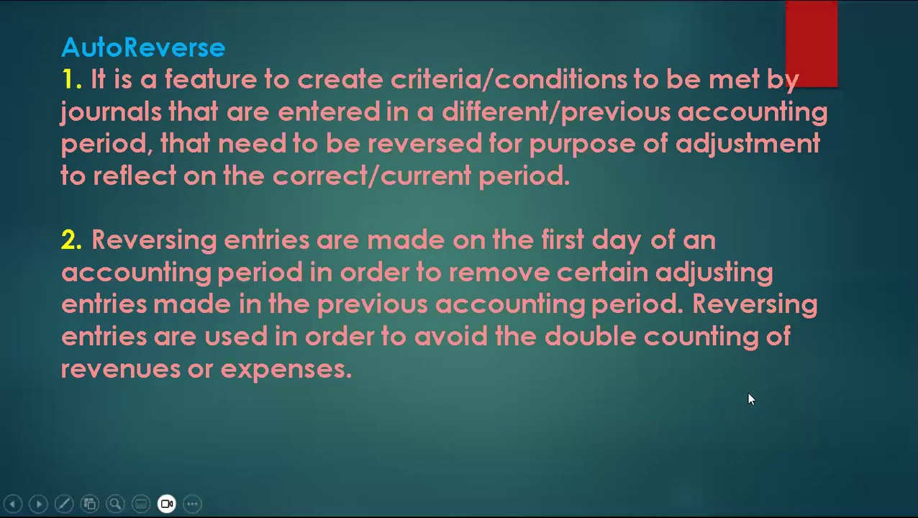
pyautogui.click(775, 418)
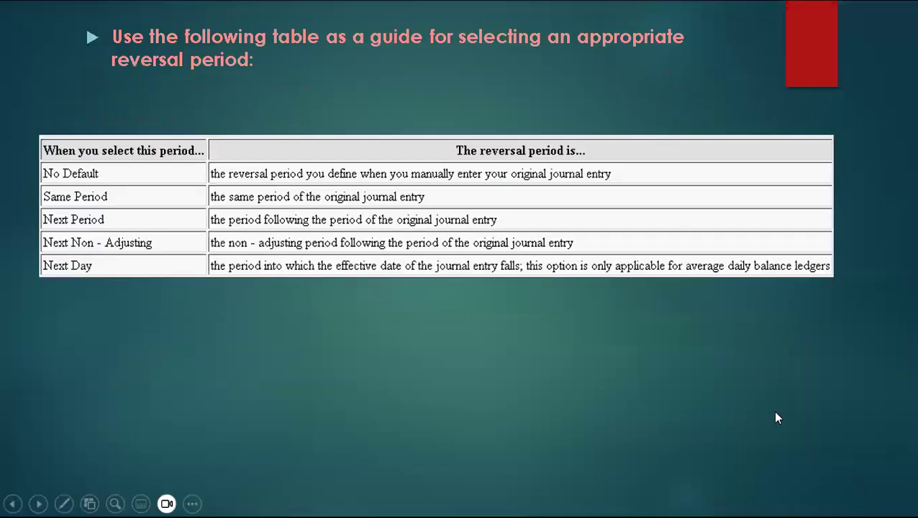
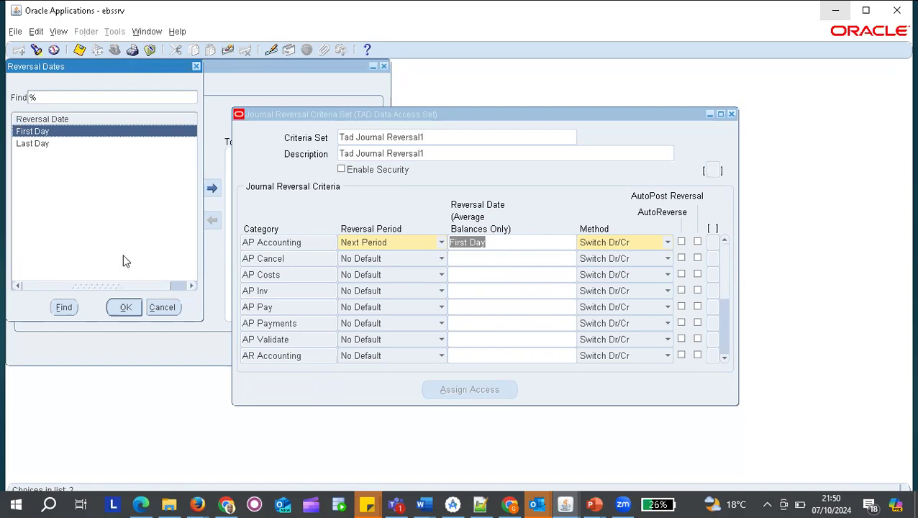
# In Oracle Applications, set AP Accounting to reversal period Next Period and reversal date First Day, using the Switch Dr/Cr method.
pyautogui.click(126, 308)
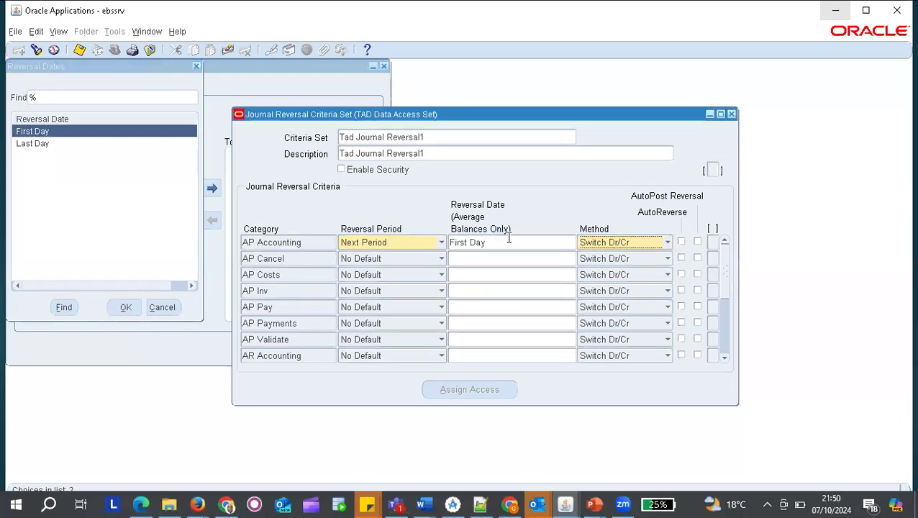
pyautogui.click(617, 243)
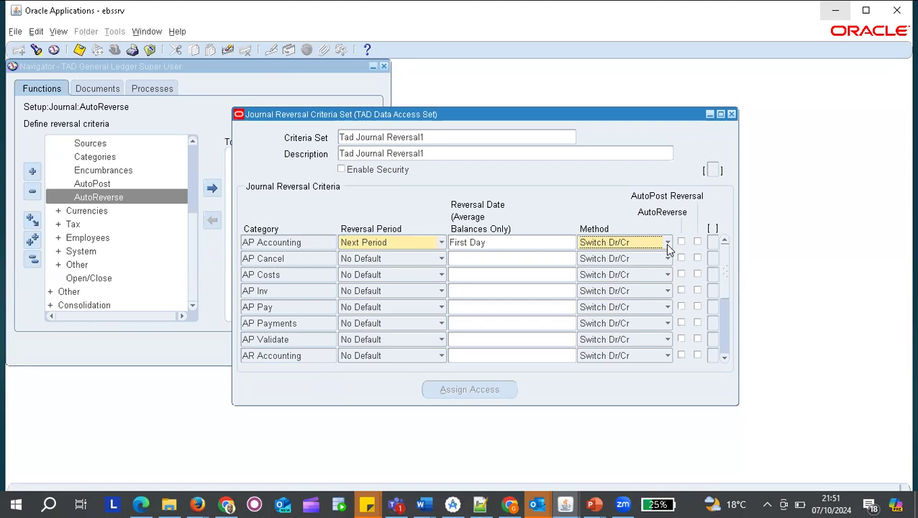
pyautogui.click(668, 246)
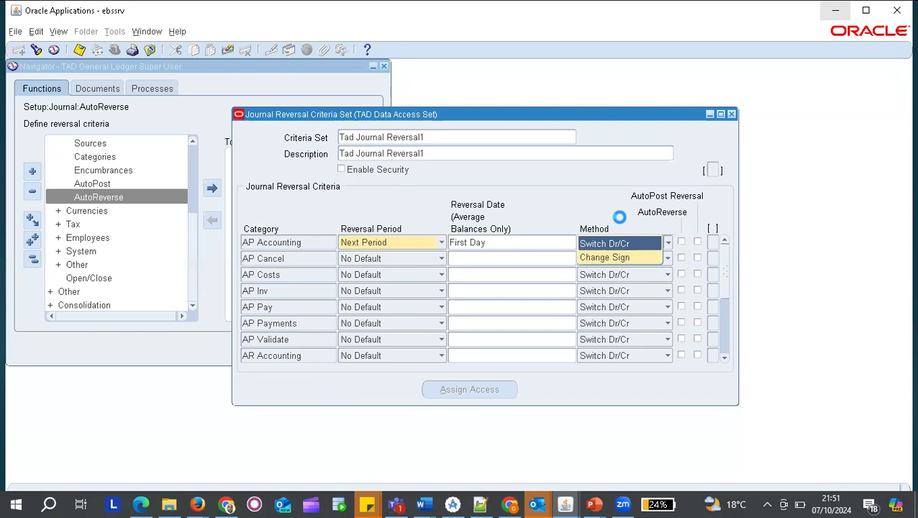
pyautogui.click(684, 243)
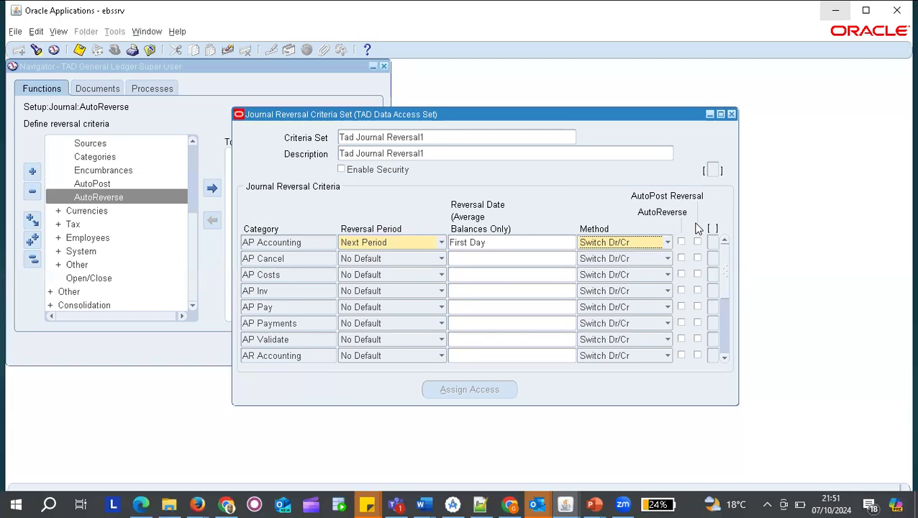
# Enable AutoReverse and AutoPost Reversal for the AP Accounting category and save the criteria set.
pyautogui.click(680, 242)
pyautogui.click(681, 241)
pyautogui.click(699, 244)
pyautogui.click(79, 50)
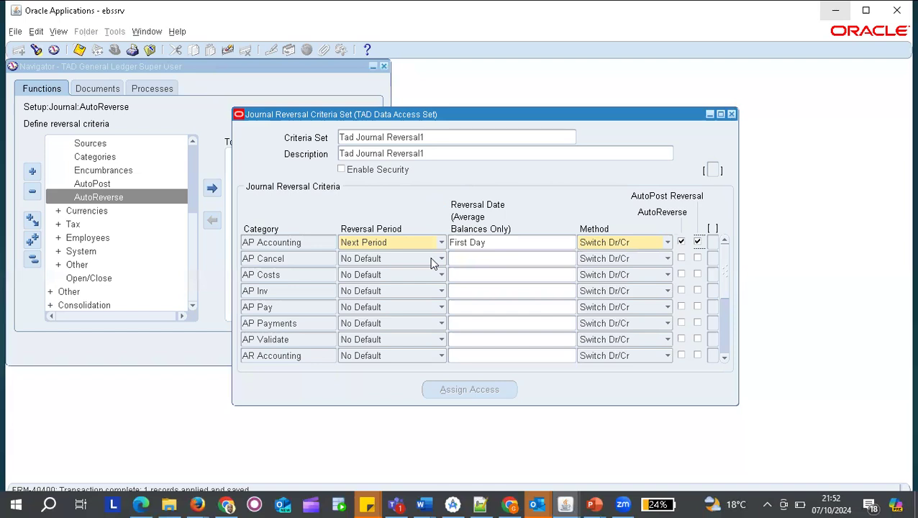
# Reopen the AutoReverse criteria form and query the saved criteria set "Tad Journal Reversal1" to check its lines.
pyautogui.click(436, 137)
pyautogui.hotkey('ctrl', 'c')
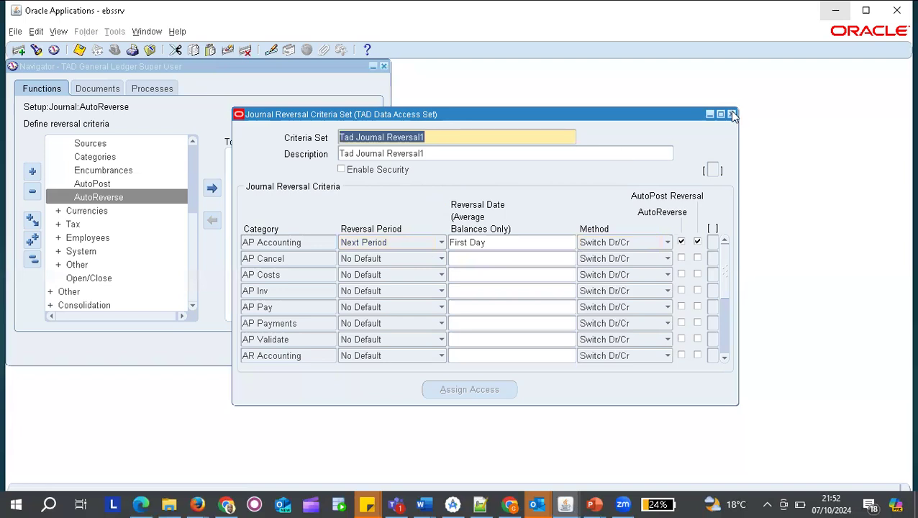
pyautogui.doubleClick(115, 197)
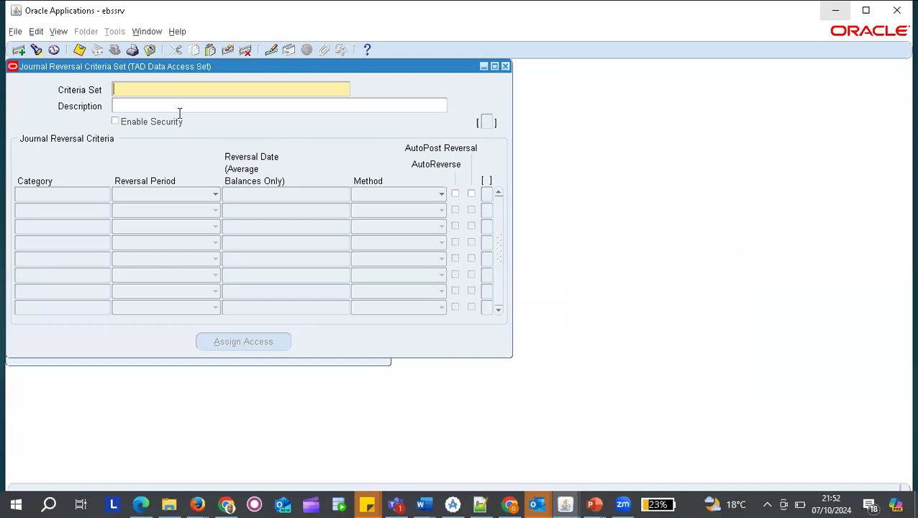
pyautogui.press('F11')
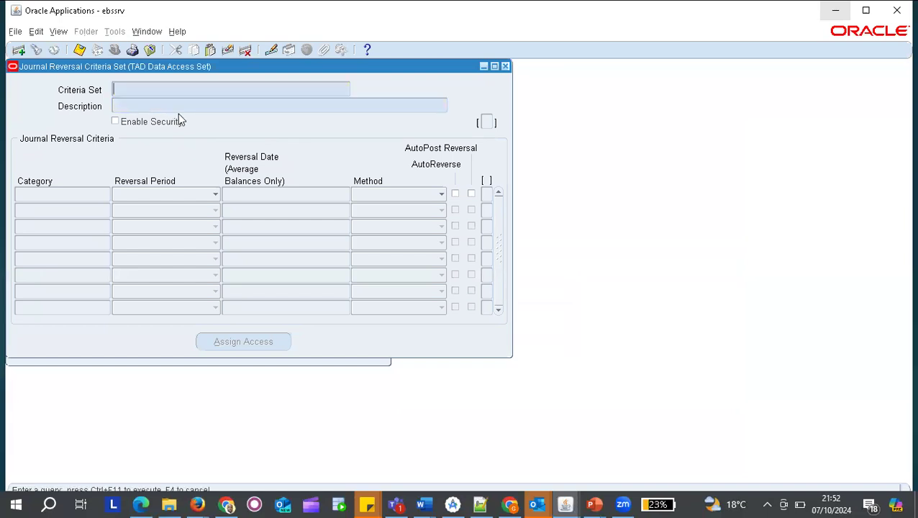
pyautogui.hotkey('ctrl', 'v')
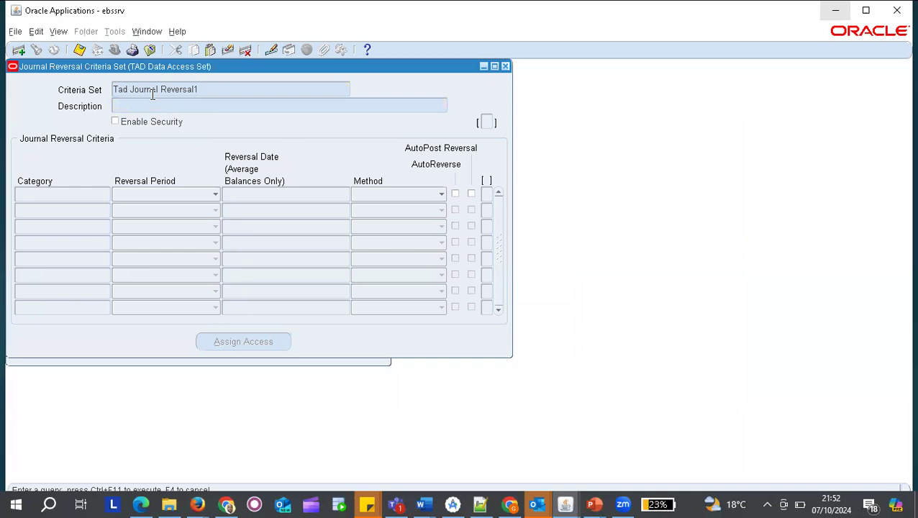
pyautogui.hotkey('ctrl', 'F11')
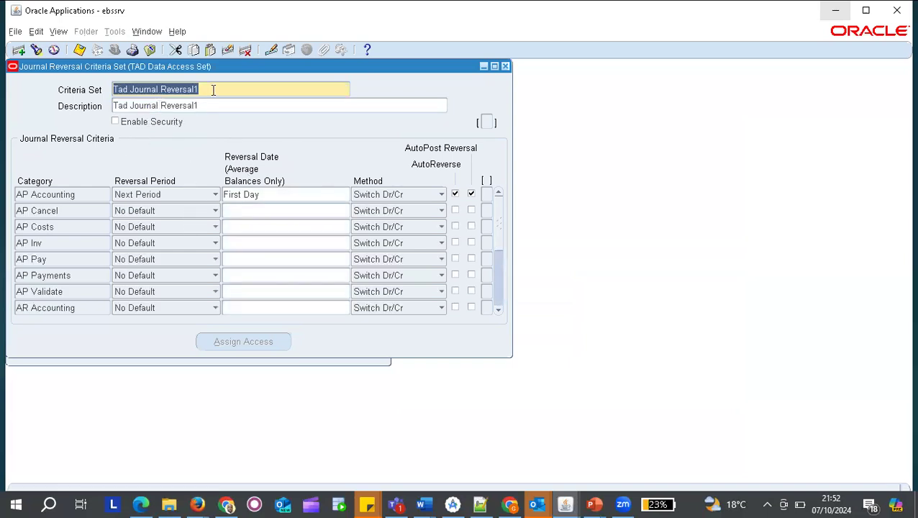
pyautogui.moveTo(194, 69); pyautogui.dragTo(282, 85)
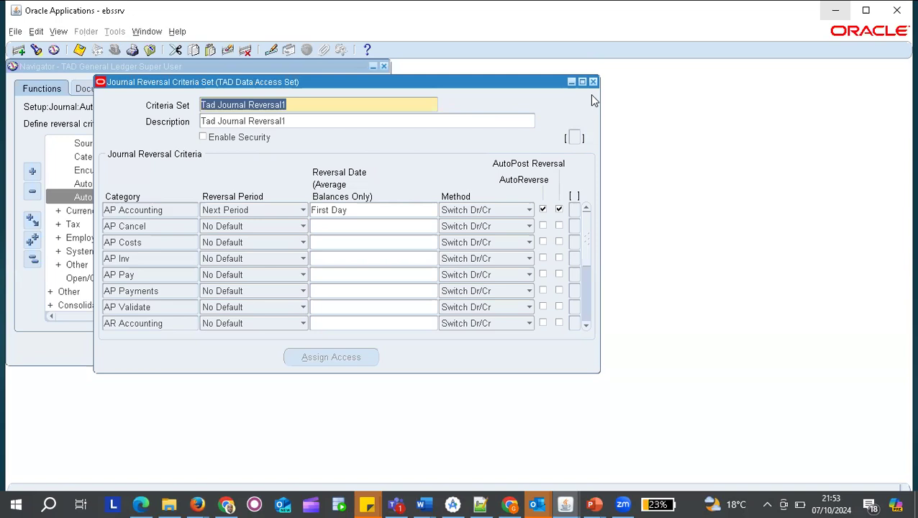
pyautogui.hotkey('alt', 'Tab')
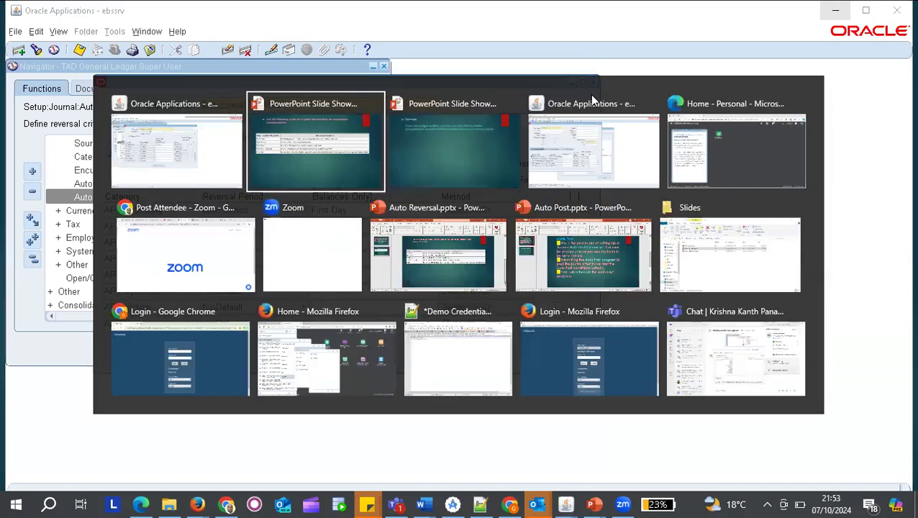
pyautogui.click(202, 158)
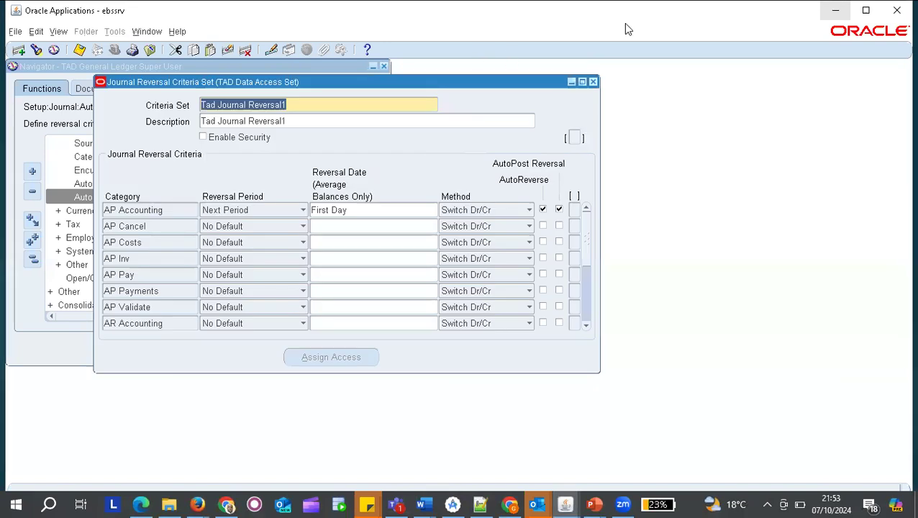